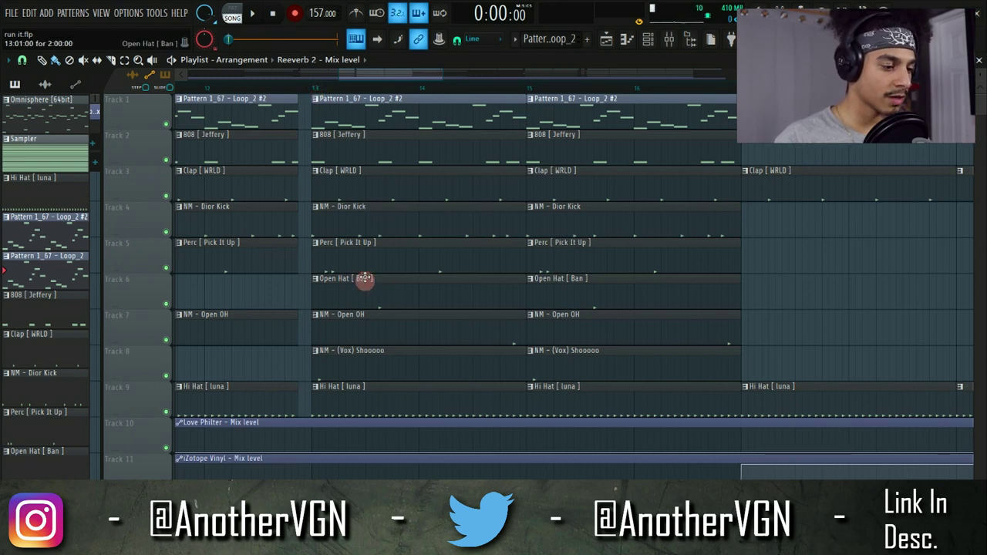
- Select bars 13 to 16 across all playlist tracks, play them back, and clear the time selection
{"action": "left_click_drag", "start_coordinate": [314, 91], "coordinate": [734, 85]}
{"action": "key", "text": "space"}
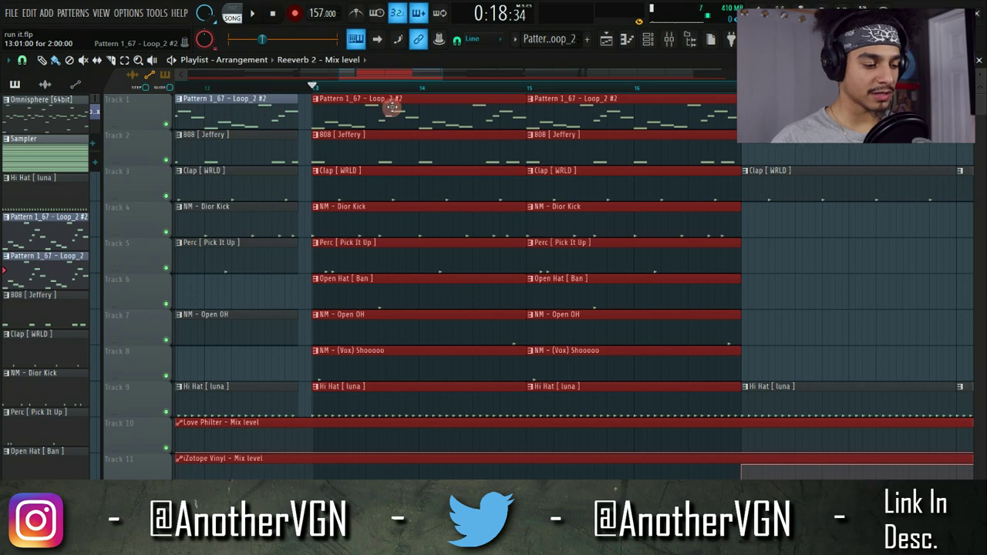
{"action": "key", "text": "space"}
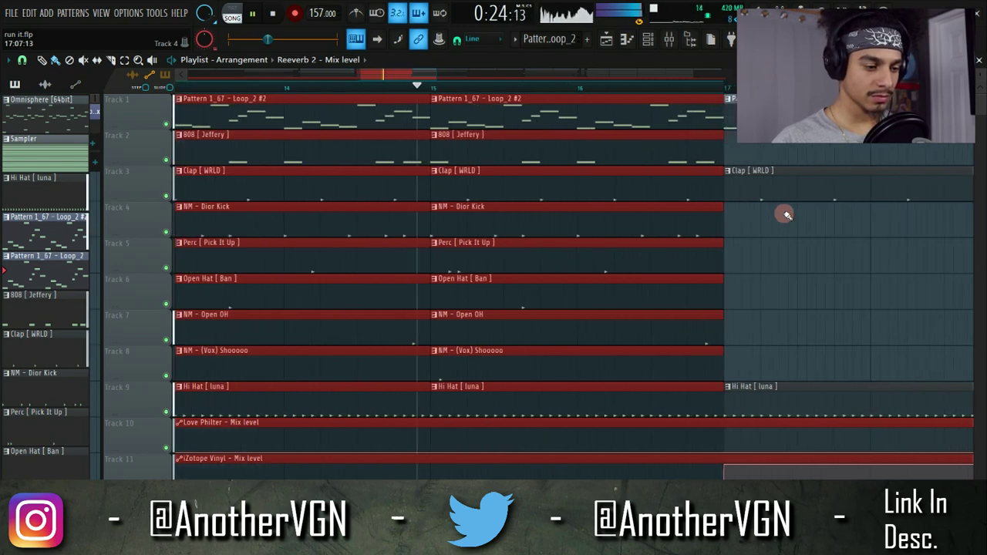
{"action": "scroll", "coordinate": [779, 216], "scroll_direction": "down", "scroll_amount": 2}
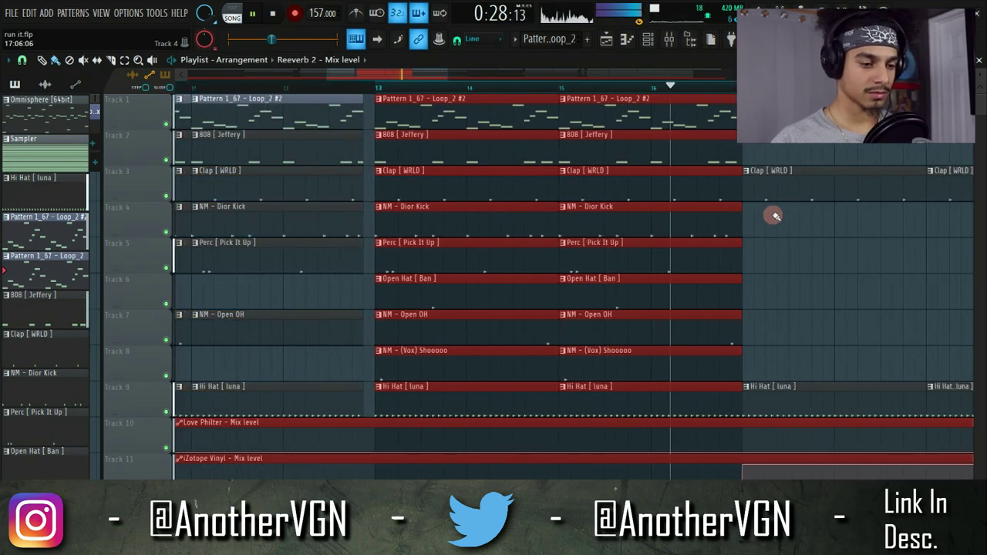
{"action": "key", "text": "space"}
{"action": "left_click", "coordinate": [349, 301]}
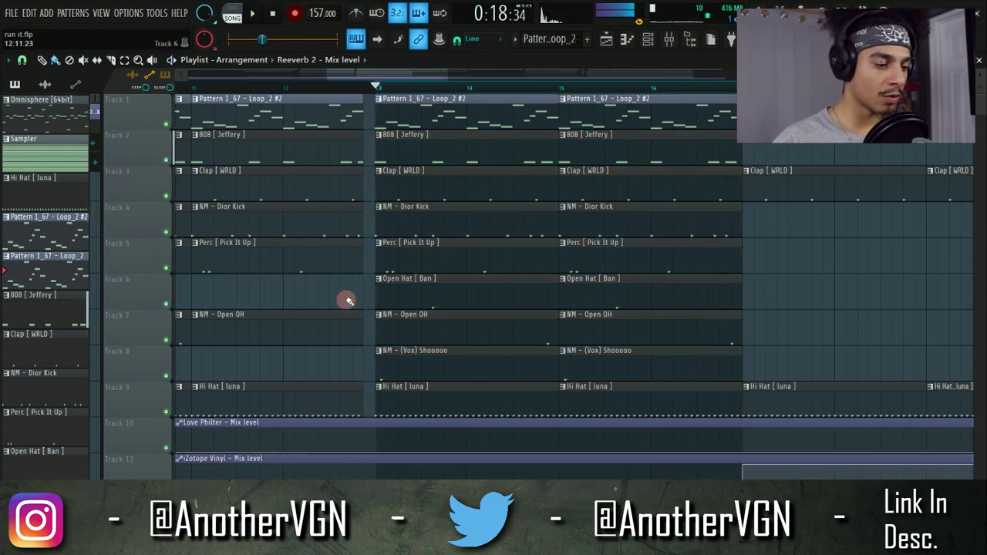
- Shift the first Open Hat [ Ban ] clip to 12:07:00, audition its hit on the bar 13 downbeat, and return the clip to bar 13
{"action": "scroll", "coordinate": [458, 265], "scroll_direction": "up", "scroll_amount": 1}
{"action": "scroll", "coordinate": [456, 265], "scroll_direction": "down", "scroll_amount": 1}
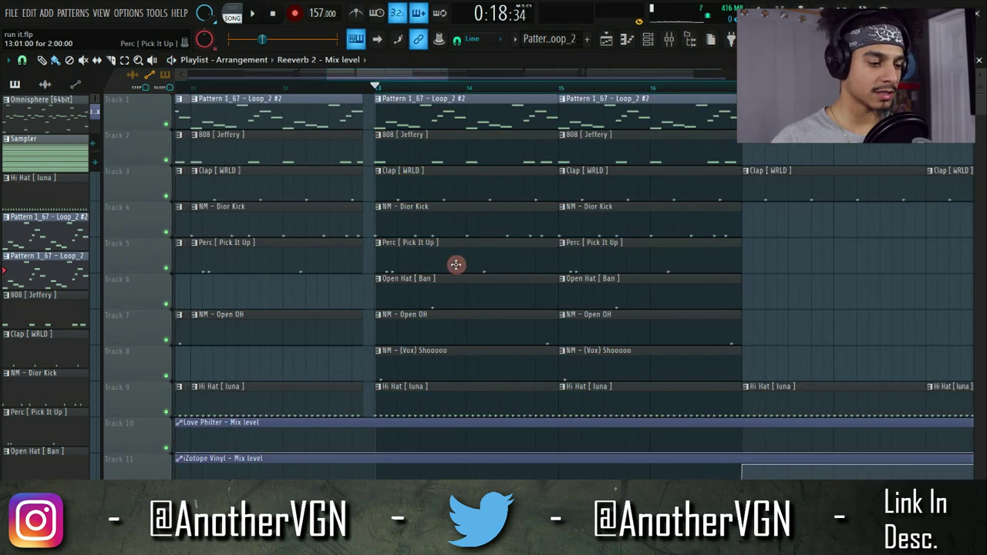
{"action": "scroll", "coordinate": [456, 264], "scroll_direction": "up", "scroll_amount": 2}
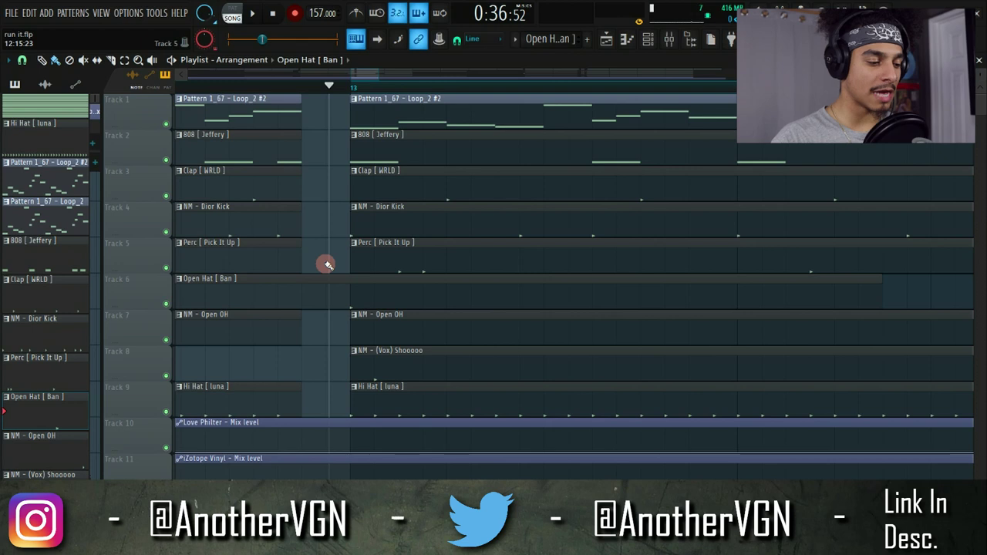
{"action": "left_click_drag", "start_coordinate": [326, 265], "coordinate": [337, 273]}
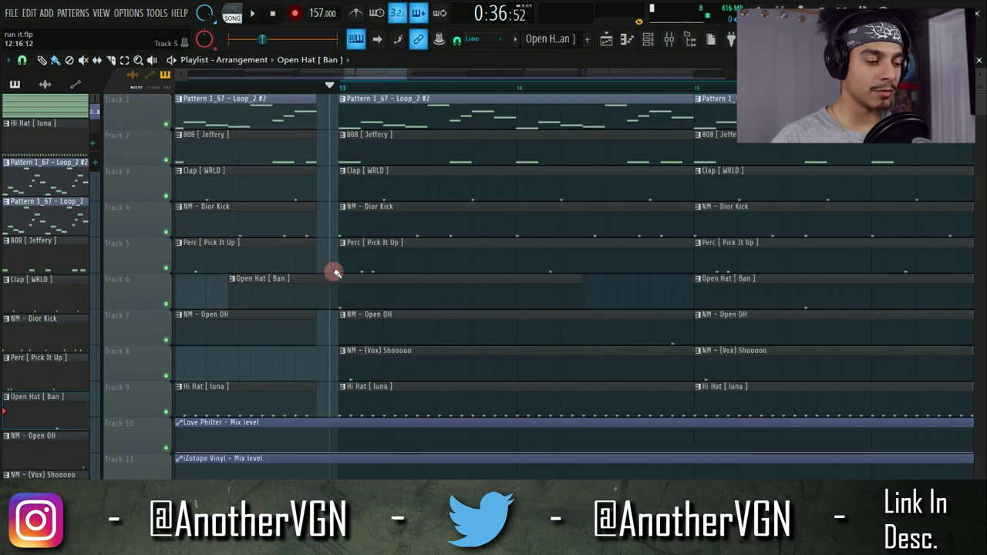
{"action": "scroll", "coordinate": [337, 293], "scroll_direction": "up", "scroll_amount": 4}
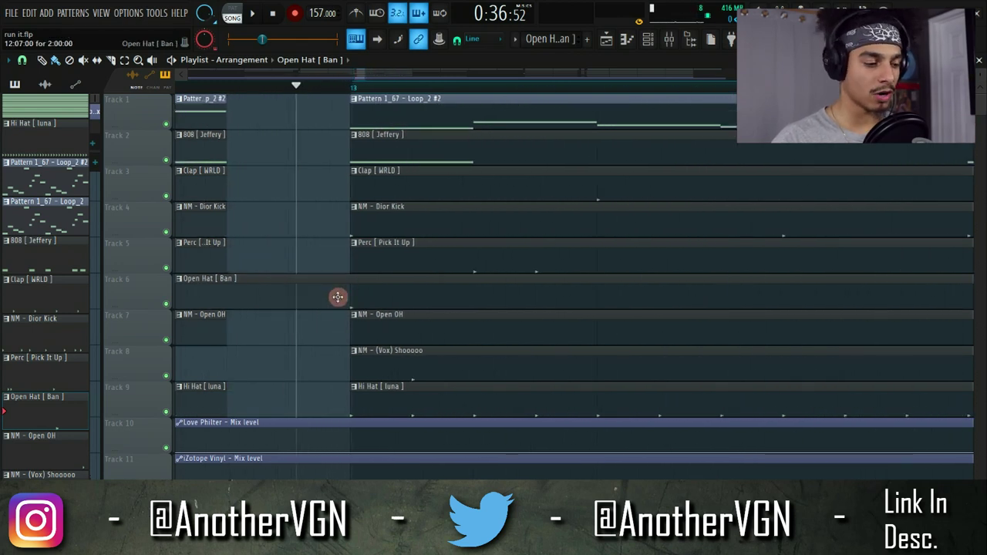
{"action": "key", "text": "space"}
{"action": "scroll", "coordinate": [338, 297], "scroll_direction": "down", "scroll_amount": 4}
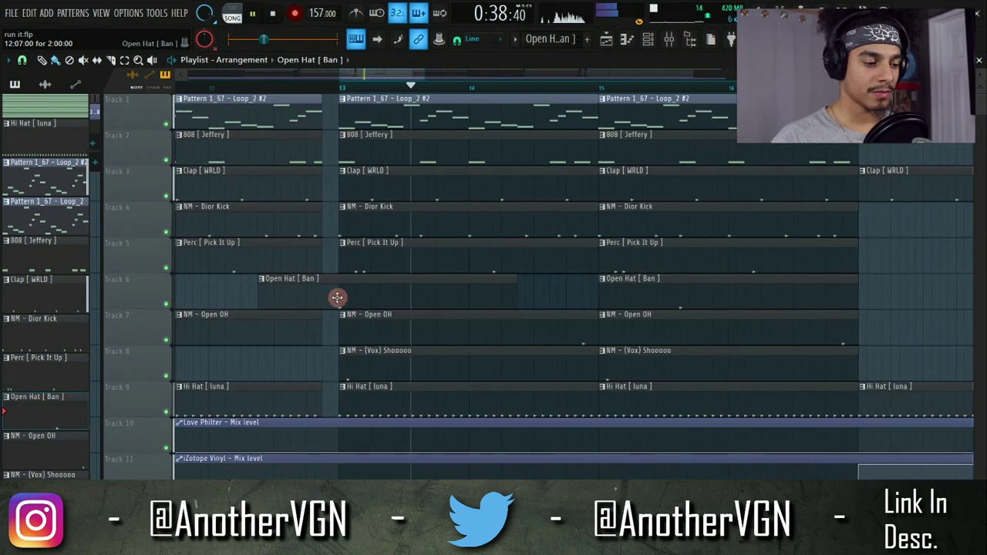
{"action": "key", "text": "space"}
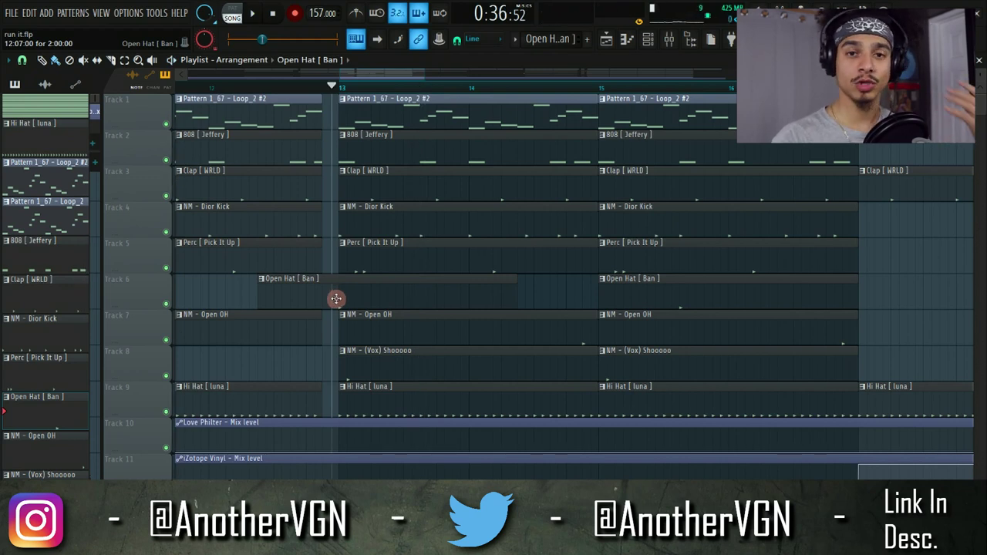
{"action": "left_click_drag", "start_coordinate": [337, 297], "coordinate": [398, 299]}
{"action": "scroll", "coordinate": [399, 299], "scroll_direction": "up", "scroll_amount": 2}
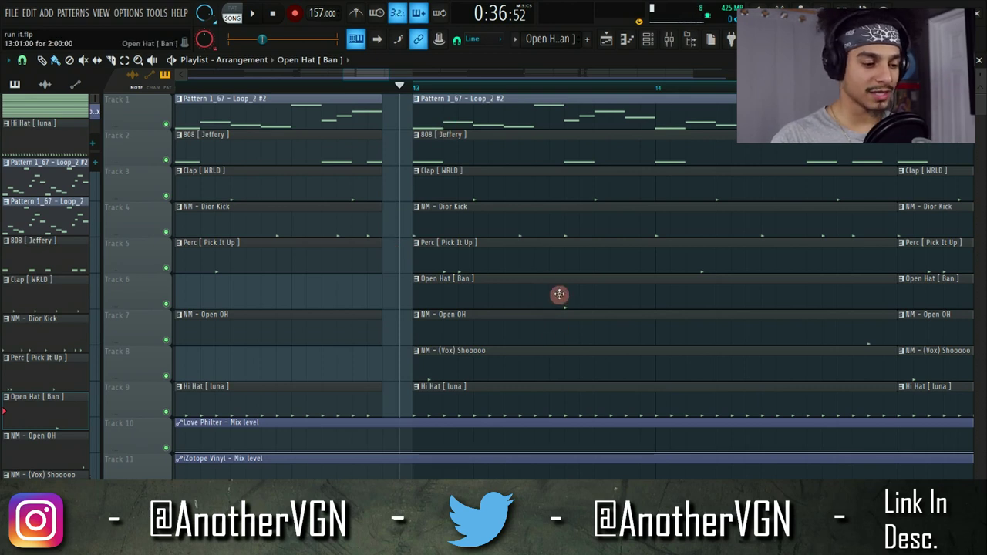
- Move the first Open Hat [ Ban ] clip ahead to 12:07 again, replay the downbeat, and put the clip back at 13:01:00
{"action": "left_click_drag", "start_coordinate": [548, 291], "coordinate": [403, 281]}
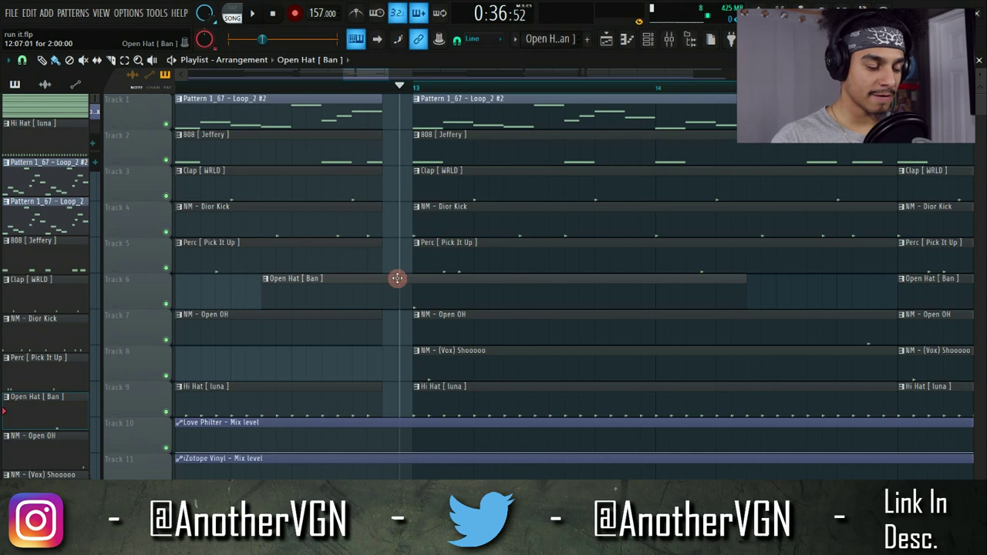
{"action": "left_click_drag", "start_coordinate": [397, 279], "coordinate": [395, 277]}
{"action": "key", "text": "space"}
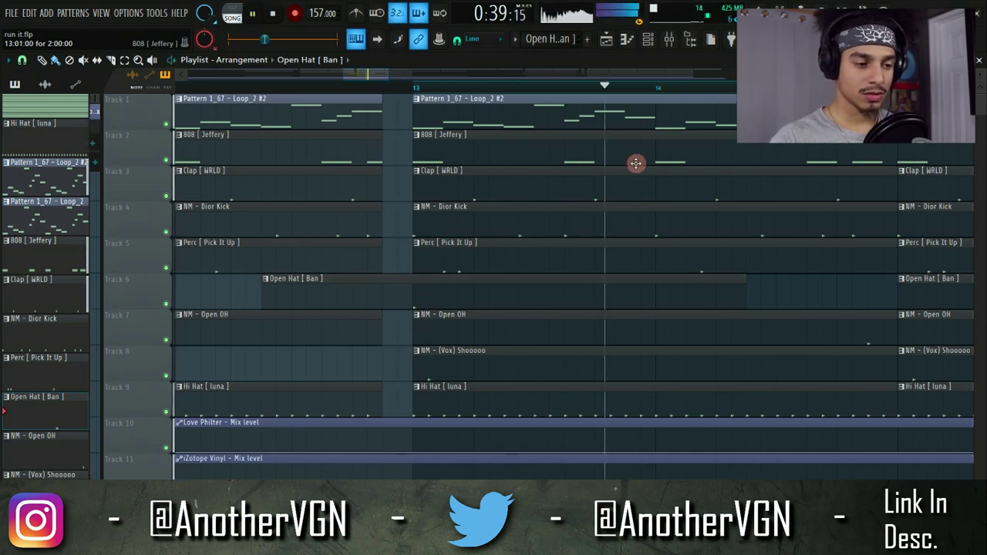
{"action": "key", "text": "space"}
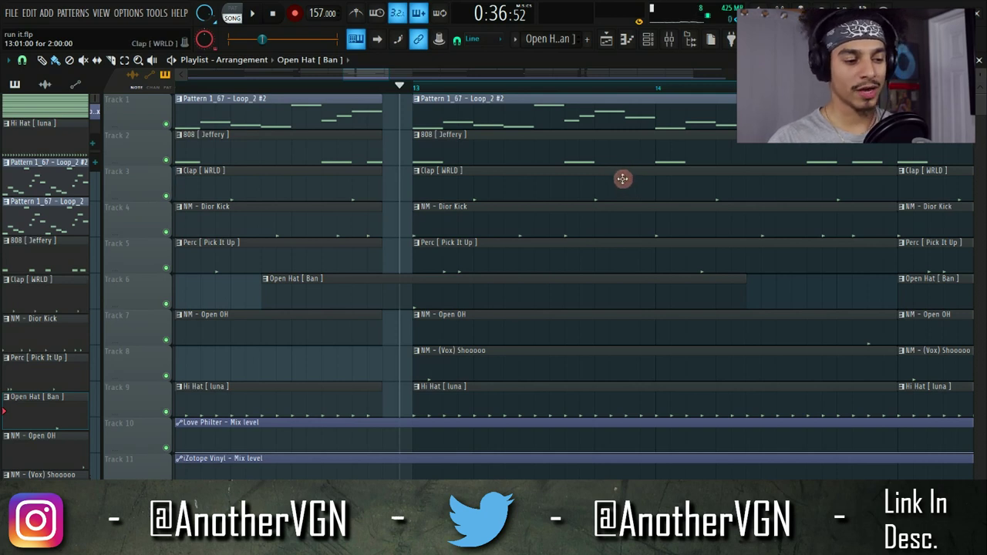
{"action": "left_click_drag", "start_coordinate": [459, 290], "coordinate": [614, 296]}
{"action": "scroll", "coordinate": [612, 299], "scroll_direction": "up", "scroll_amount": 3}
{"action": "scroll", "coordinate": [531, 303], "scroll_direction": "up", "scroll_amount": 3}
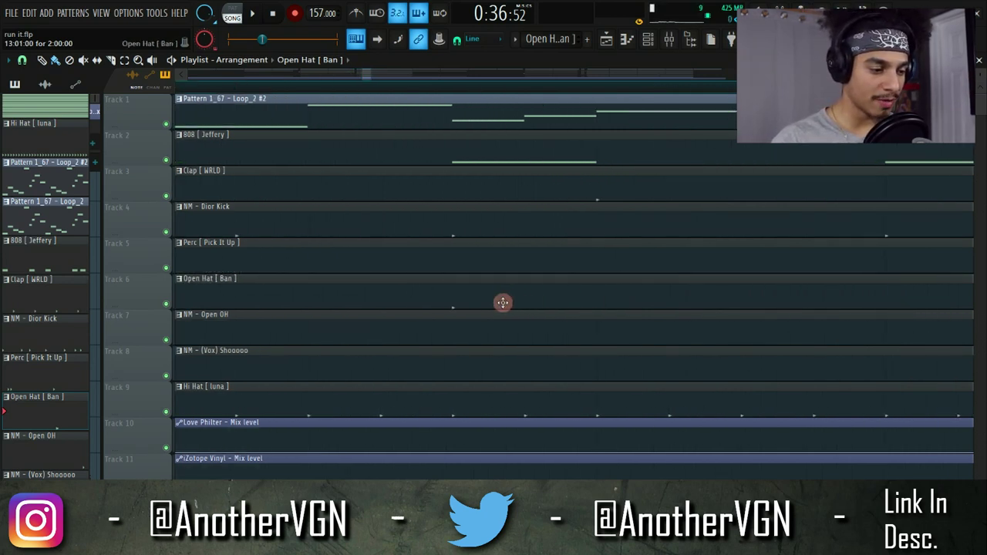
{"action": "scroll", "coordinate": [483, 302], "scroll_direction": "down", "scroll_amount": 5}
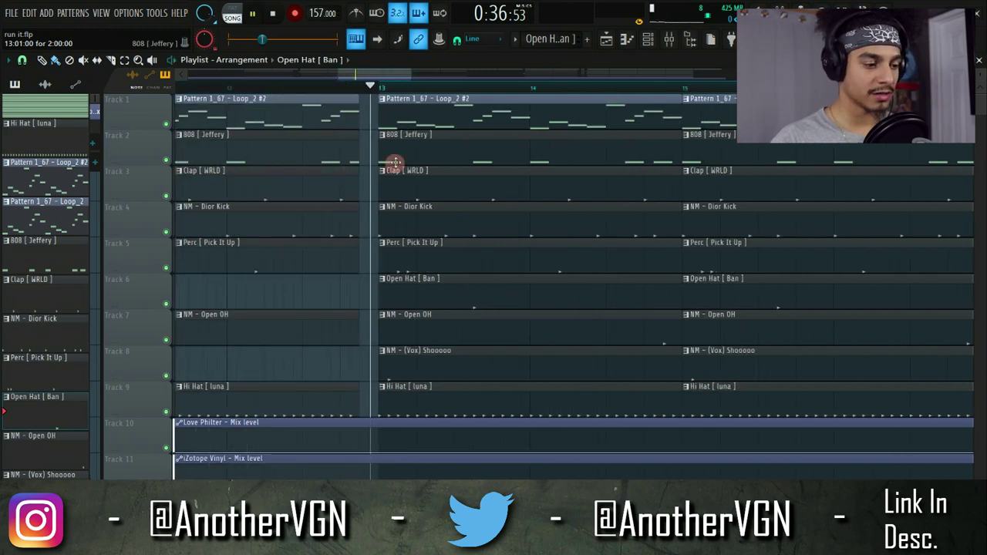
- Play the arrangement from just before bar 13 and examine where the Open Hat [ Ban ] hit falls against the melody and drums
{"action": "key", "text": "space"}
{"action": "key", "text": "space"}
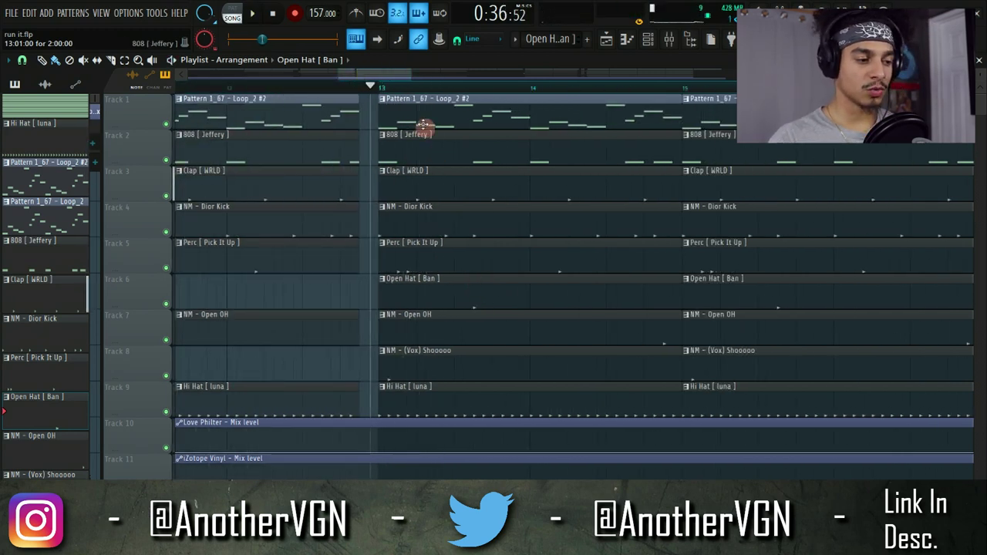
{"action": "key", "text": "space"}
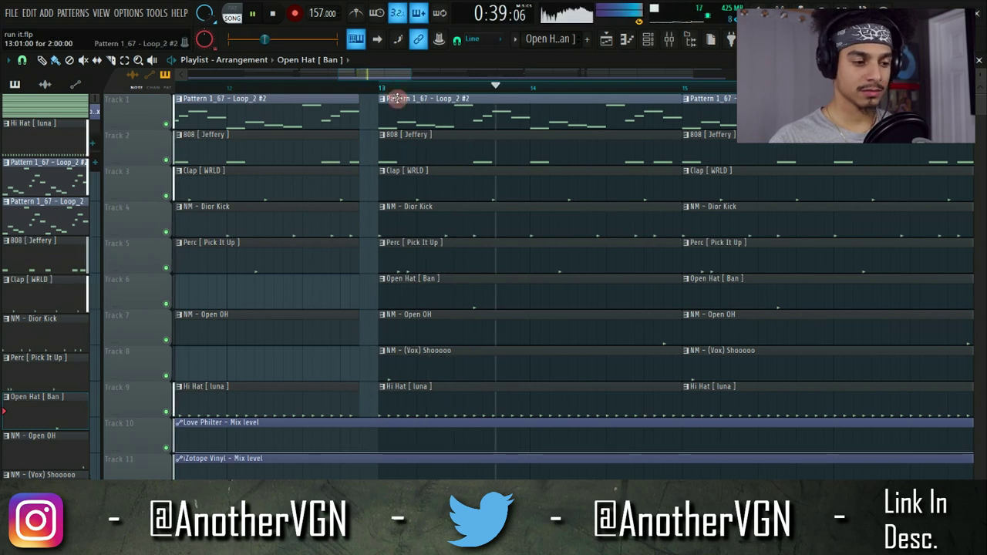
{"action": "key", "text": "space"}
{"action": "scroll", "coordinate": [462, 231], "scroll_direction": "up", "scroll_amount": 3}
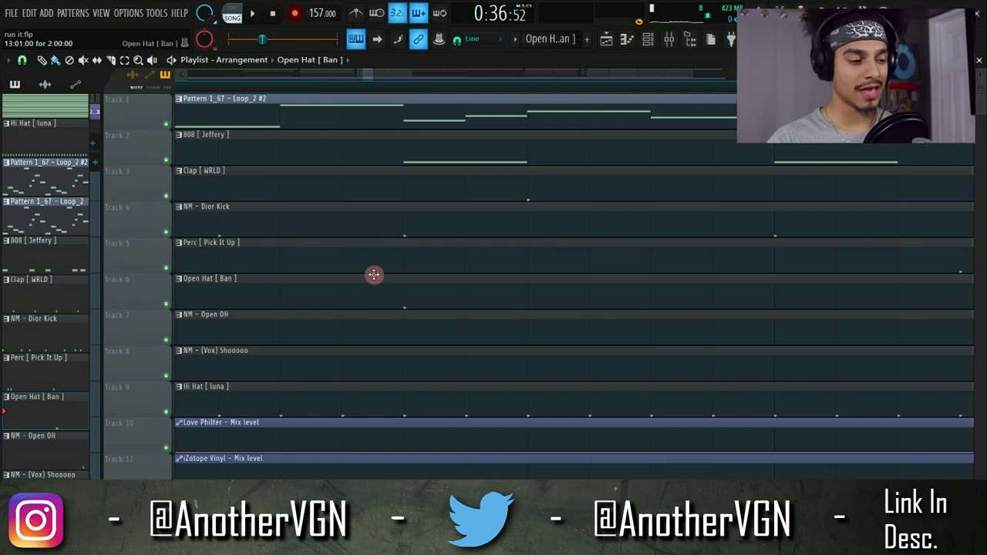
{"action": "scroll", "coordinate": [374, 247], "scroll_direction": "down", "scroll_amount": 3}
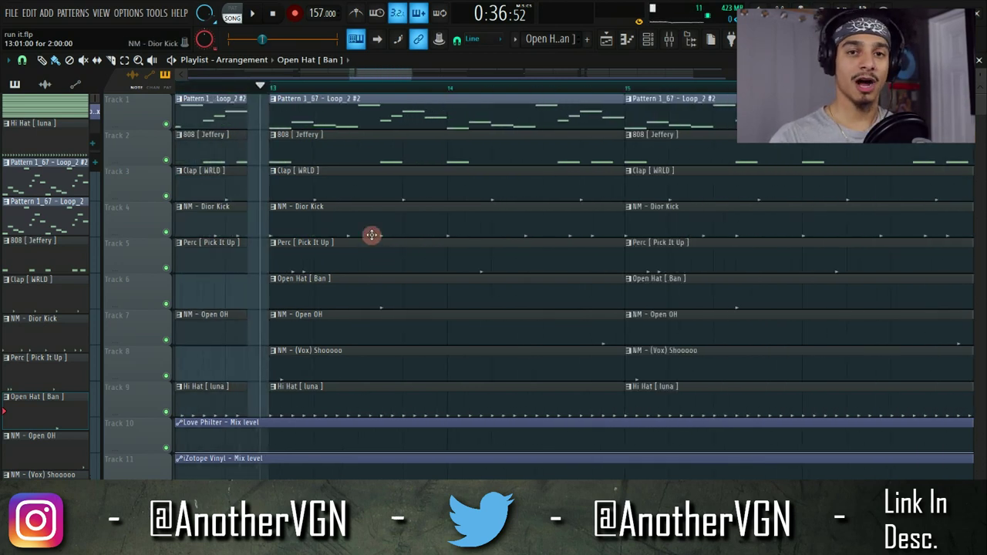
{"action": "scroll", "coordinate": [307, 124], "scroll_direction": "up", "scroll_amount": 2}
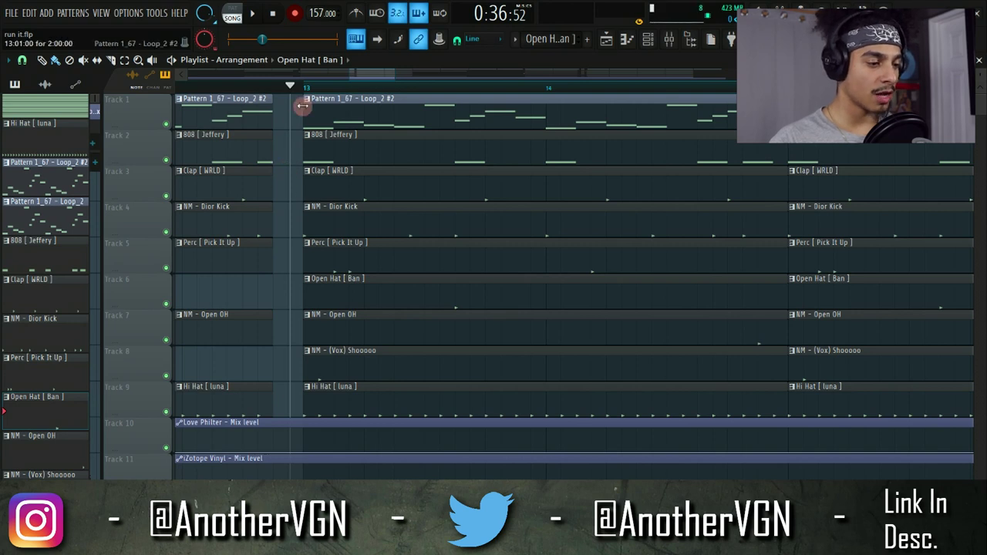
- Solo the 808 [ Jeffery ] and NM - Dior Kick tracks together and play them from just before bar 13
{"action": "scroll", "coordinate": [344, 177], "scroll_direction": "up", "scroll_amount": 2, "text": "ctrl"}
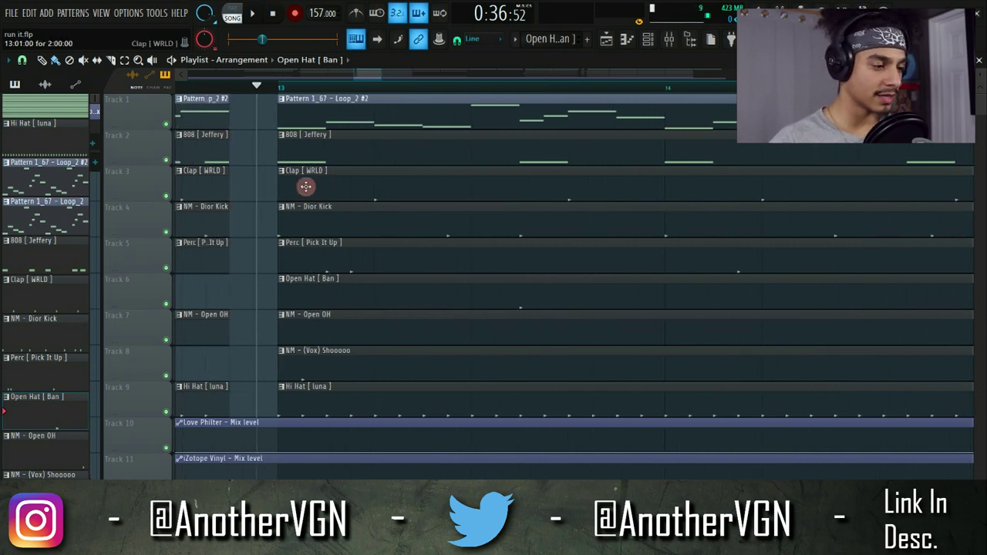
{"action": "left_click", "coordinate": [167, 162], "text": "ctrl"}
{"action": "left_click", "coordinate": [167, 232]}
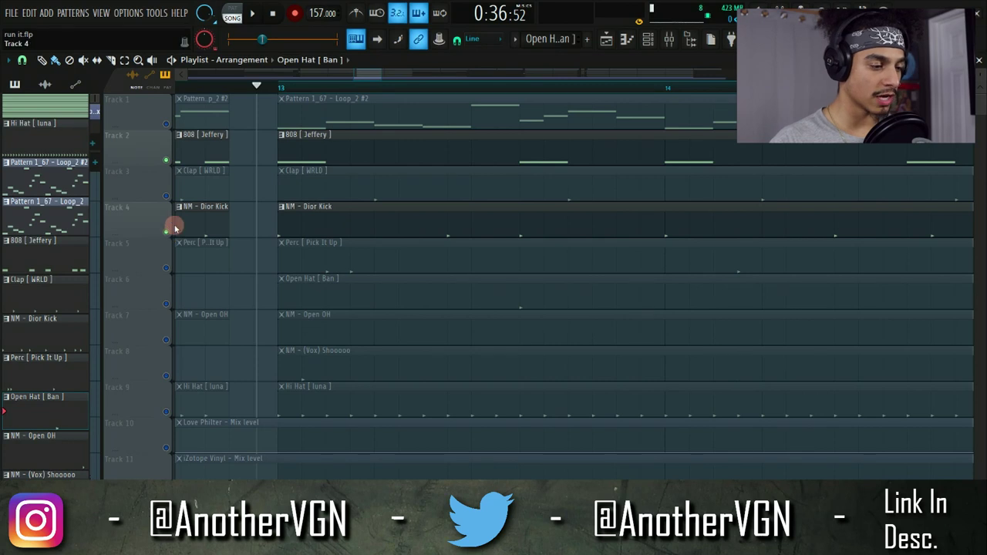
{"action": "key", "text": "space"}
{"action": "scroll", "coordinate": [289, 193], "scroll_direction": "down", "scroll_amount": 3, "text": "ctrl"}
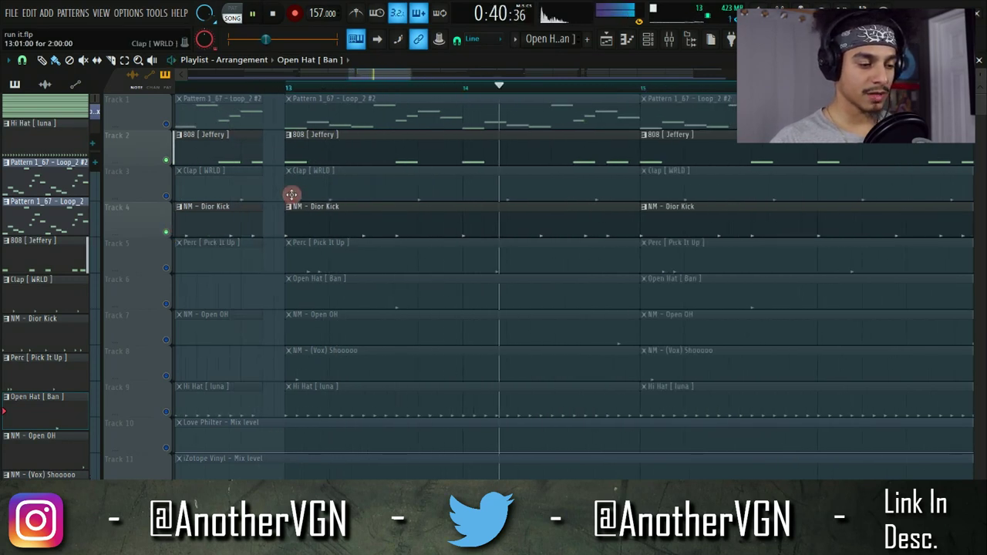
{"action": "key", "text": "space"}
{"action": "key", "text": "space"}
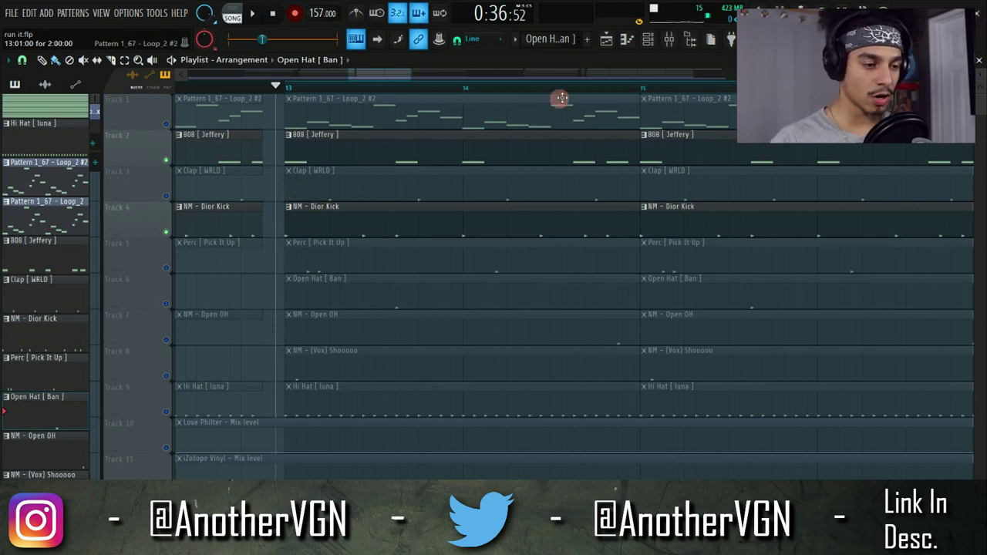
- Place the playhead in the second half of bar 14 and examine the 808 and kick notes there
{"action": "left_click", "coordinate": [572, 89]}
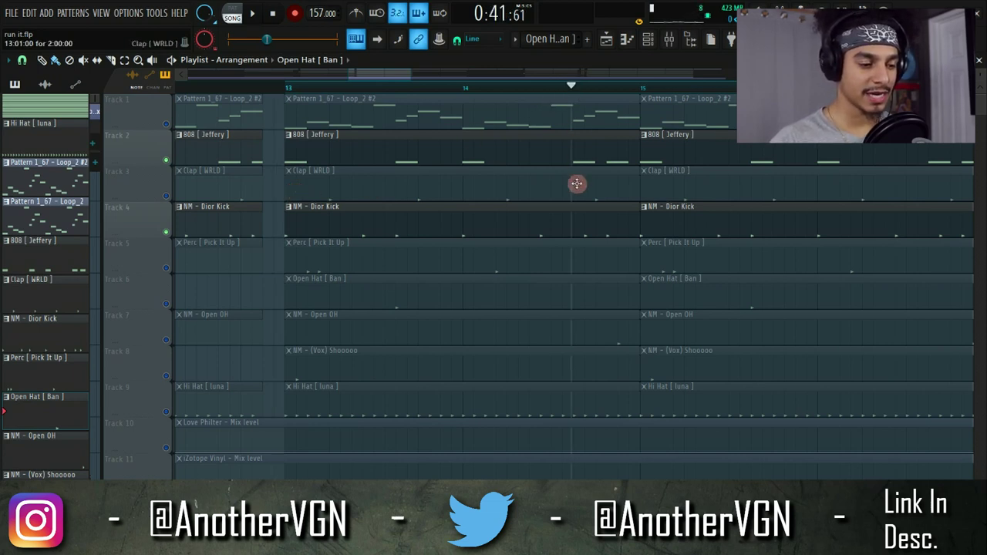
{"action": "scroll", "coordinate": [591, 182], "scroll_direction": "up", "scroll_amount": 3}
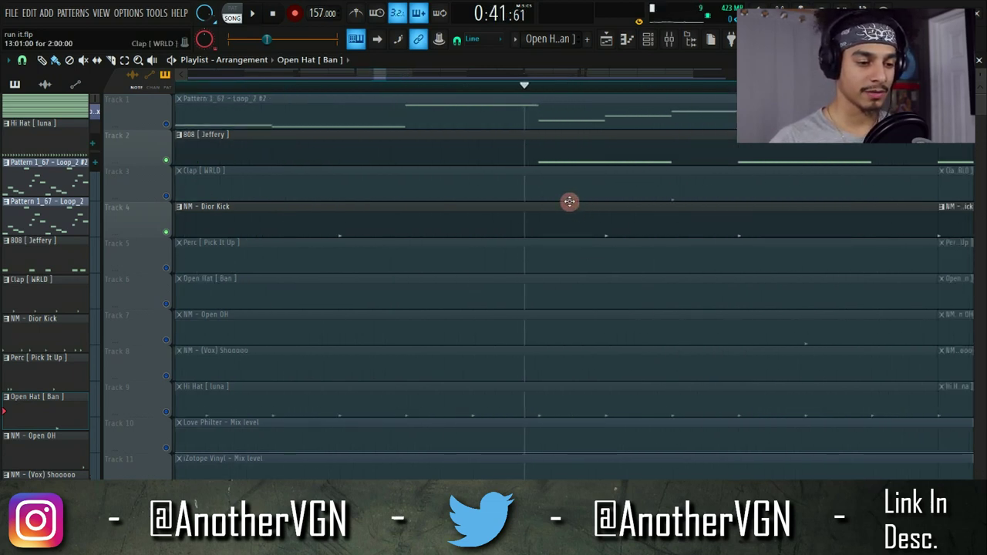
{"action": "scroll", "coordinate": [319, 91], "scroll_direction": "down", "scroll_amount": 3}
- Play the soloed 808 and kick tracks from bar 13, replay the second half of bar 14, and stop playback
{"action": "left_click", "coordinate": [318, 91]}
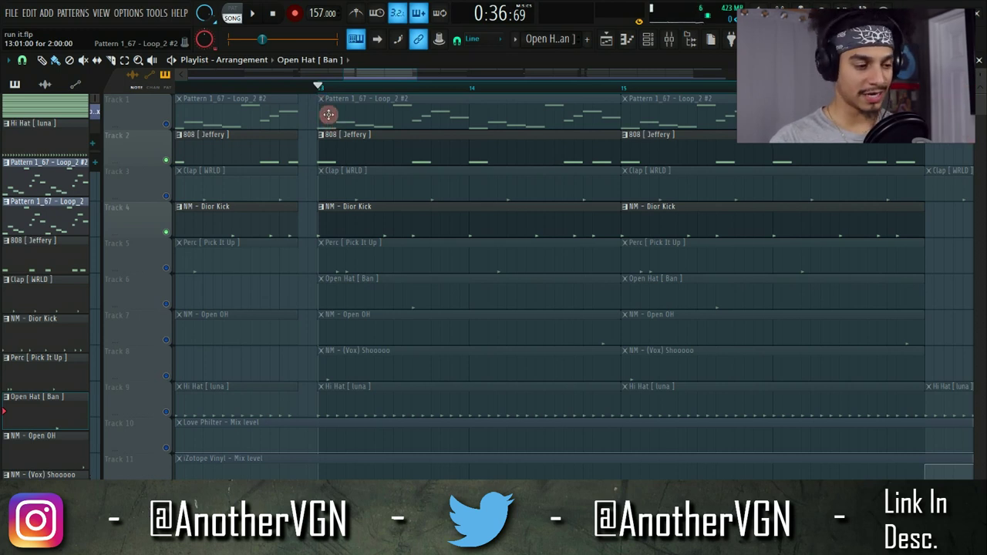
{"action": "key", "text": "space"}
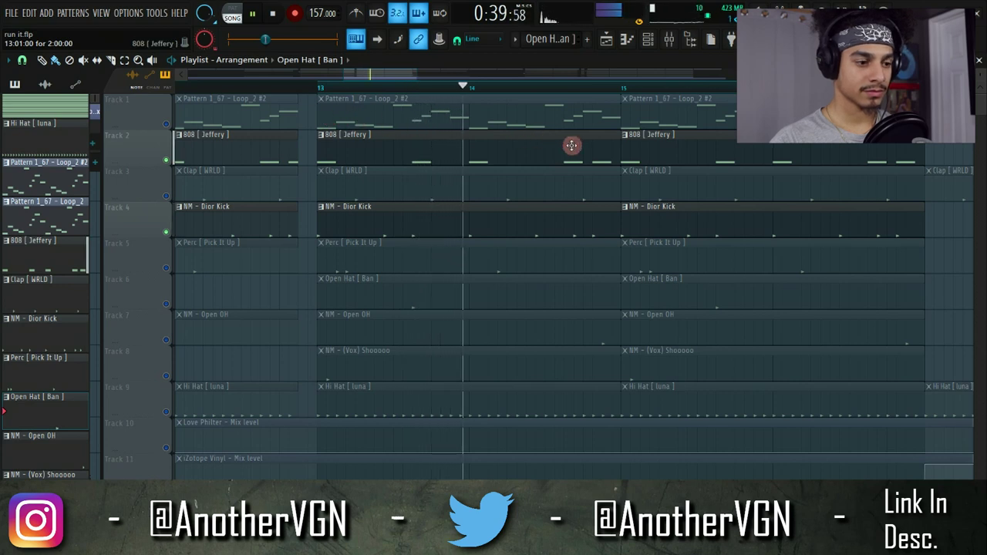
{"action": "scroll", "coordinate": [627, 179], "scroll_direction": "up", "scroll_amount": 2}
{"action": "scroll", "coordinate": [586, 168], "scroll_direction": "up", "scroll_amount": 1}
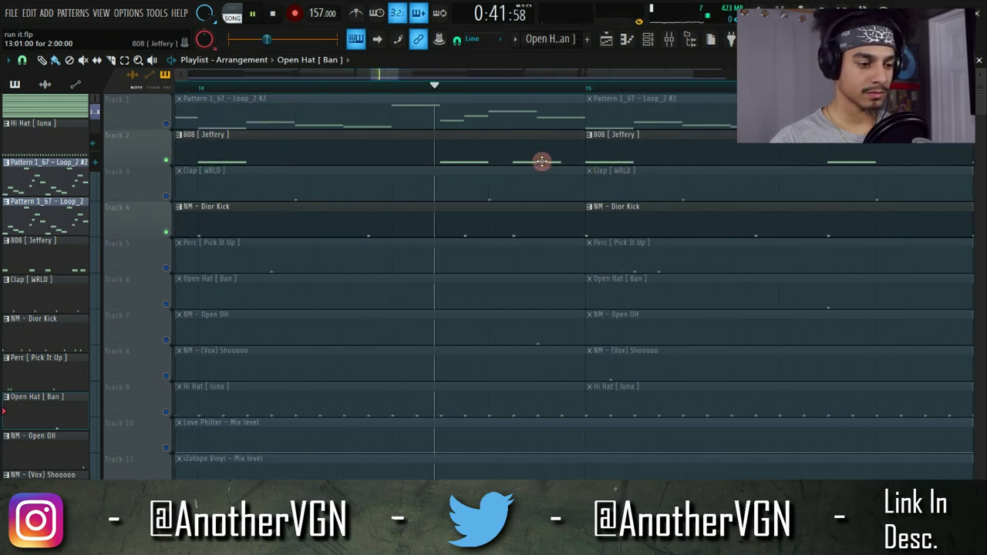
{"action": "left_click", "coordinate": [415, 87]}
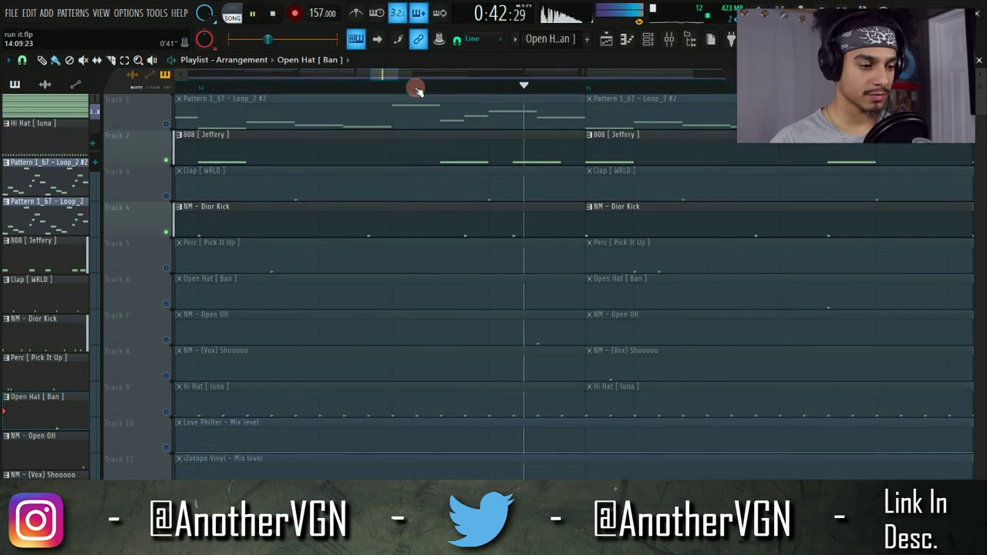
{"action": "scroll", "coordinate": [415, 92], "scroll_direction": "down", "scroll_amount": 3}
{"action": "key", "text": "space"}
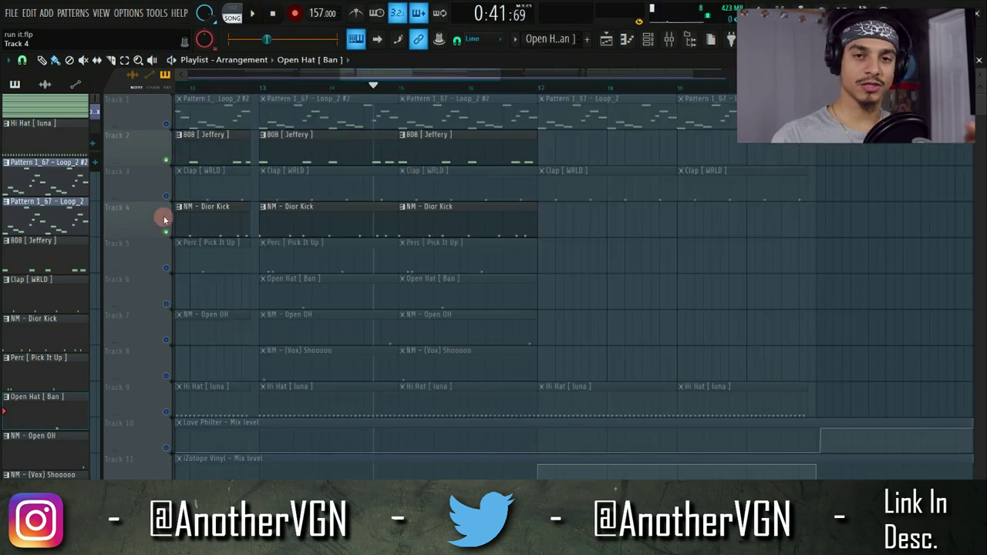
- Unmute all tracks, solo the Hi Hat [ luna ] track on Track 9, and play it from bar 13
{"action": "right_click", "coordinate": [164, 232]}
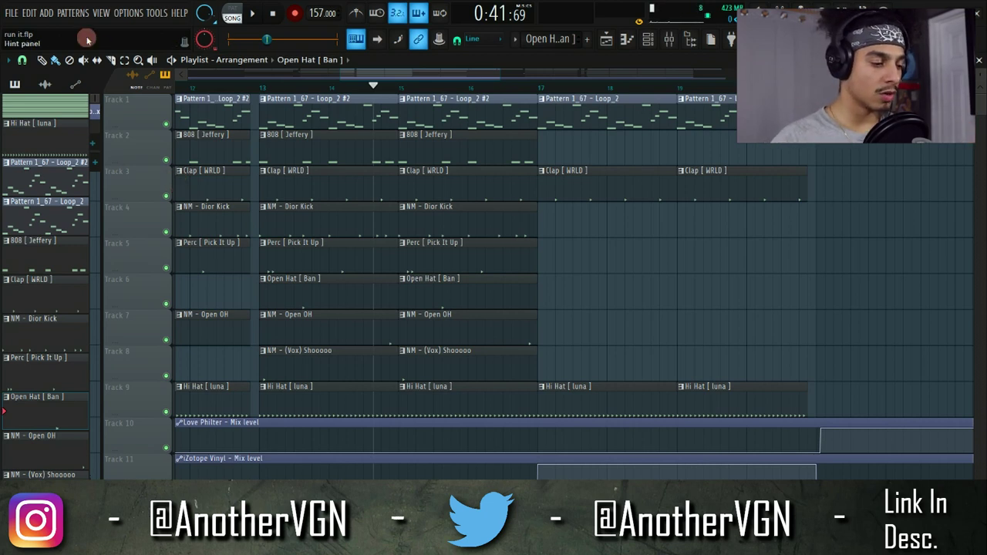
{"action": "key", "text": "space"}
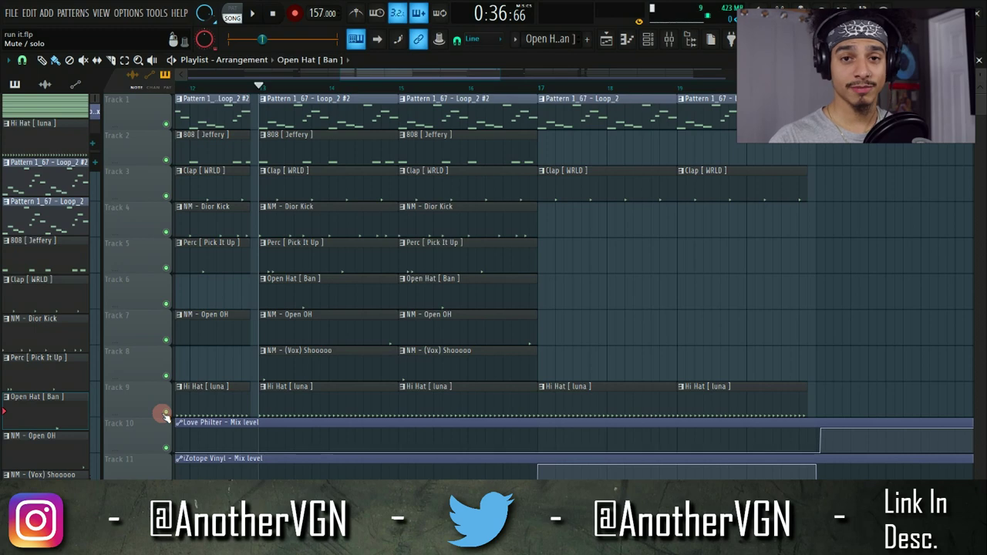
{"action": "right_click", "coordinate": [164, 414]}
{"action": "key", "text": "space"}
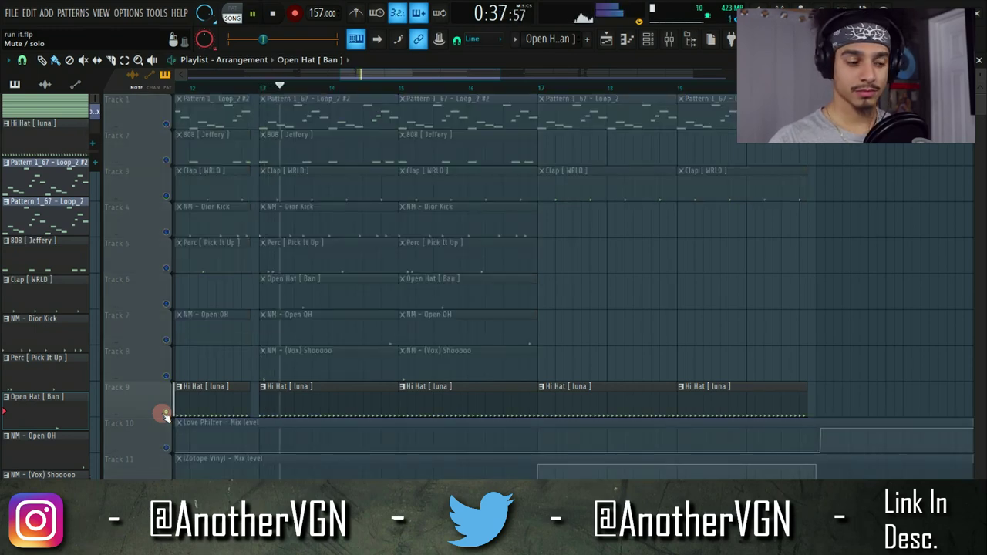
- Stop playback and add the Hi Hat [ Era ] and Hi Hat [ Chops ] samples from the Pariah Drumkit's Hi Hats folder as channels
{"action": "key", "text": "space"}
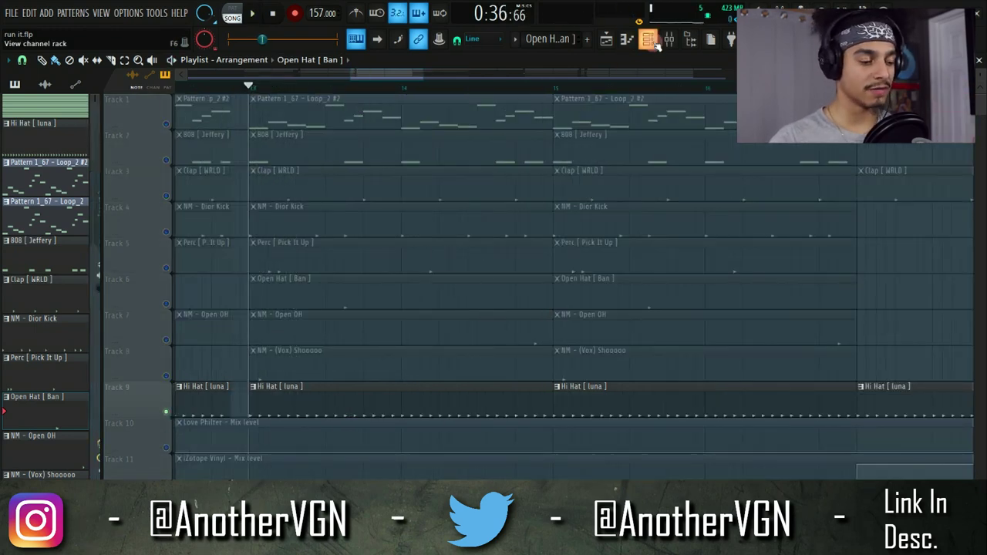
{"action": "left_click", "coordinate": [648, 39]}
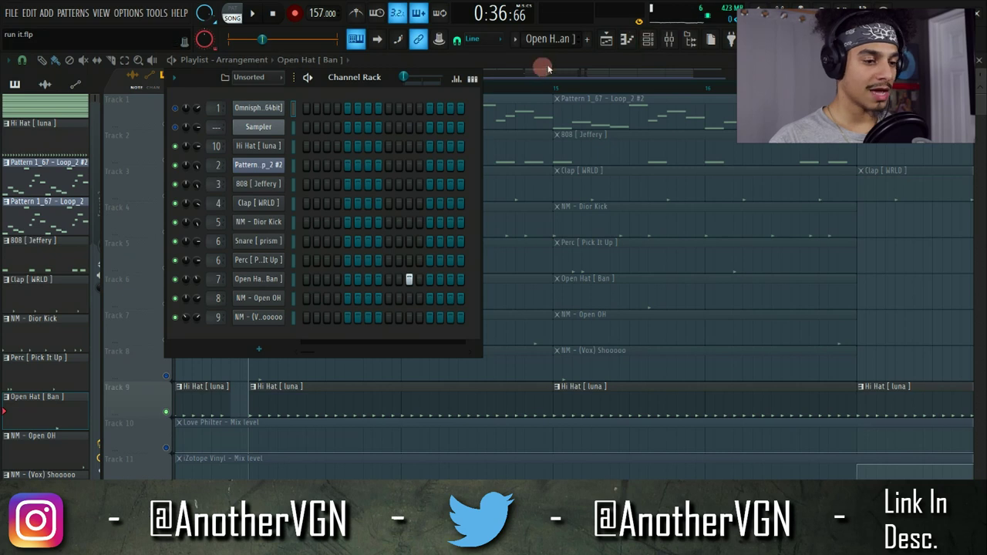
{"action": "left_click", "coordinate": [690, 40]}
{"action": "scroll", "coordinate": [742, 286], "scroll_direction": "down", "scroll_amount": 2}
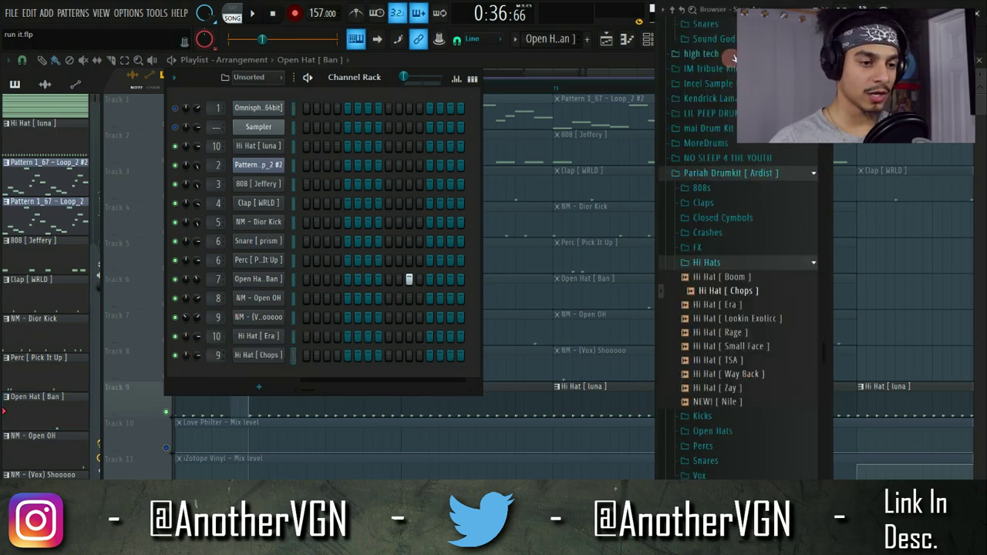
{"action": "left_click", "coordinate": [827, 9]}
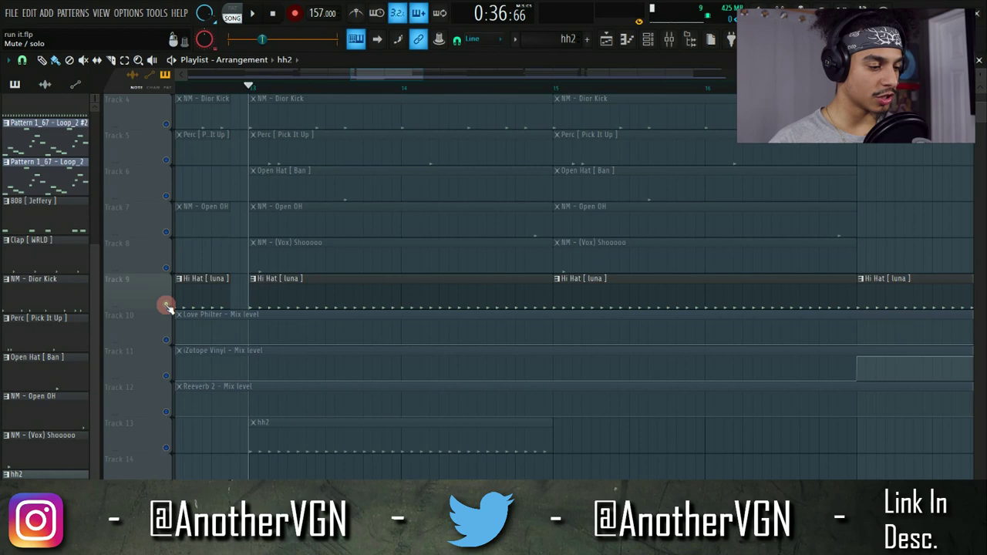
- Unsolo Track 9, mute the hh2 pattern on Track 13, and play the beat from bar 13
{"action": "left_click", "coordinate": [168, 307]}
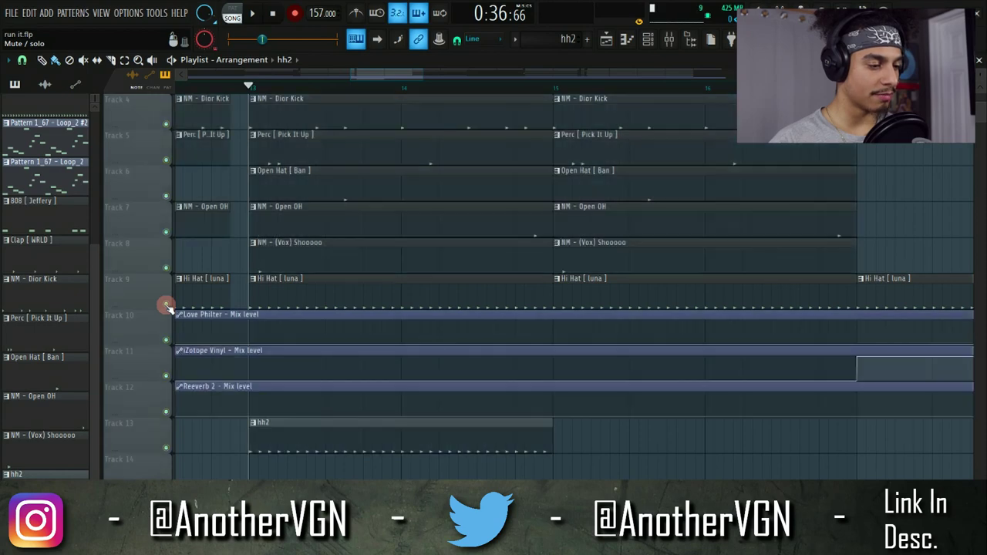
{"action": "left_click", "coordinate": [166, 447]}
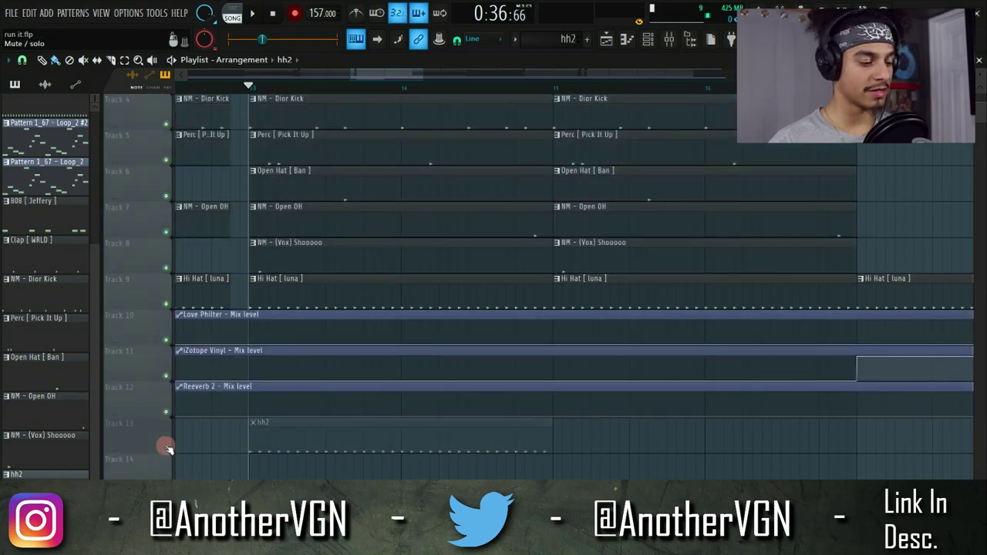
{"action": "scroll", "coordinate": [286, 329], "scroll_direction": "up", "scroll_amount": 3}
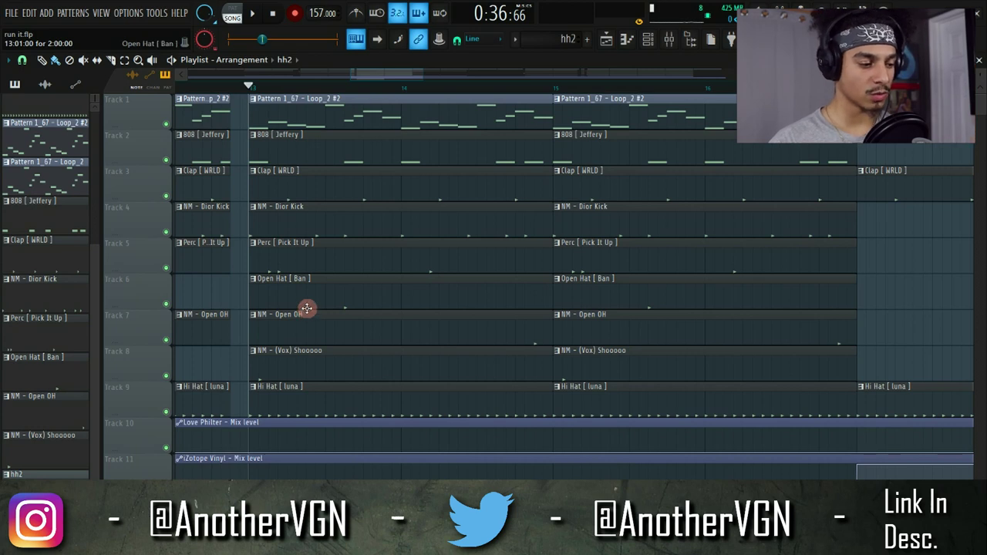
{"action": "key", "text": "space"}
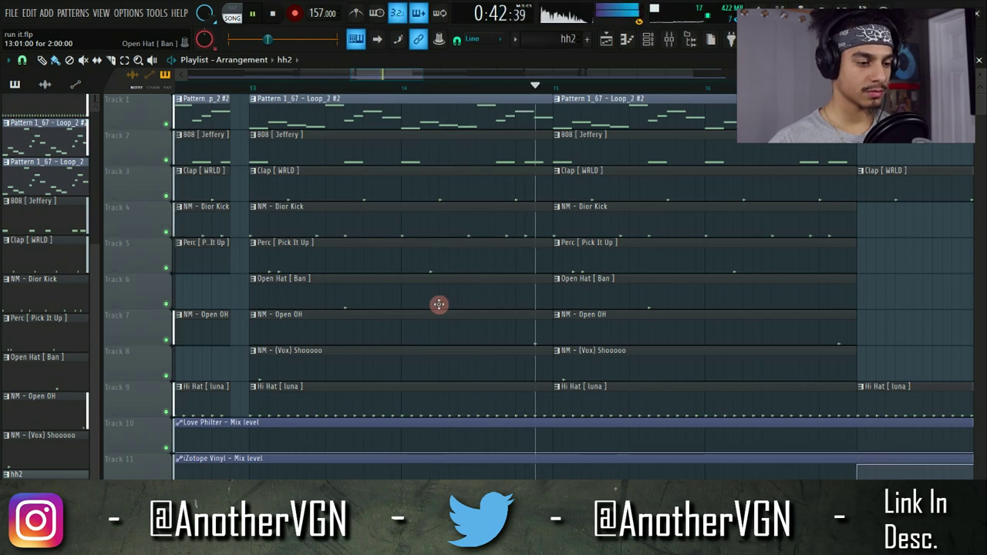
{"action": "key", "text": "space"}
- Mute the Hi Hat [ luna ] track on Track 9 and unmute the hh2 track on Track 13
{"action": "scroll", "coordinate": [432, 293], "scroll_direction": "down", "scroll_amount": 4}
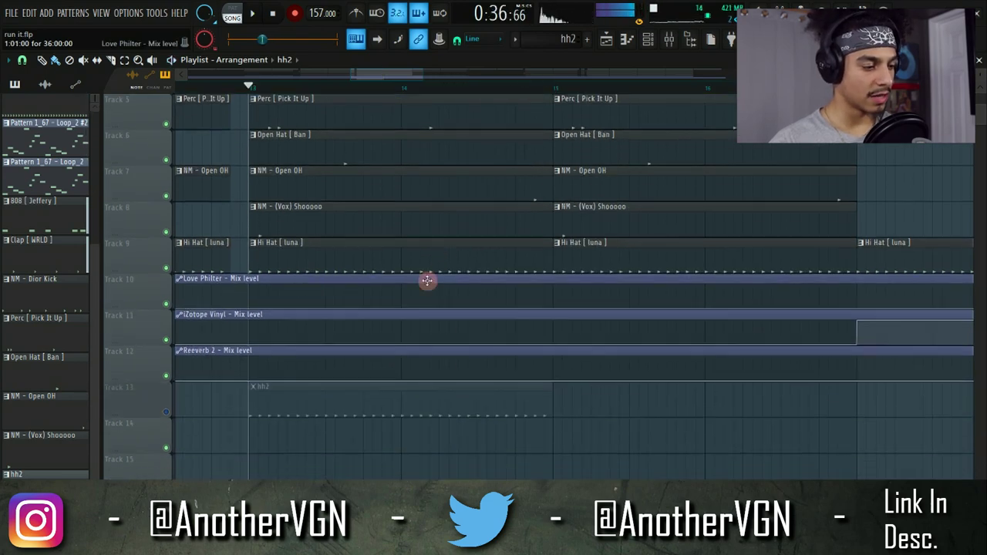
{"action": "left_click", "coordinate": [166, 269]}
{"action": "left_click", "coordinate": [167, 413]}
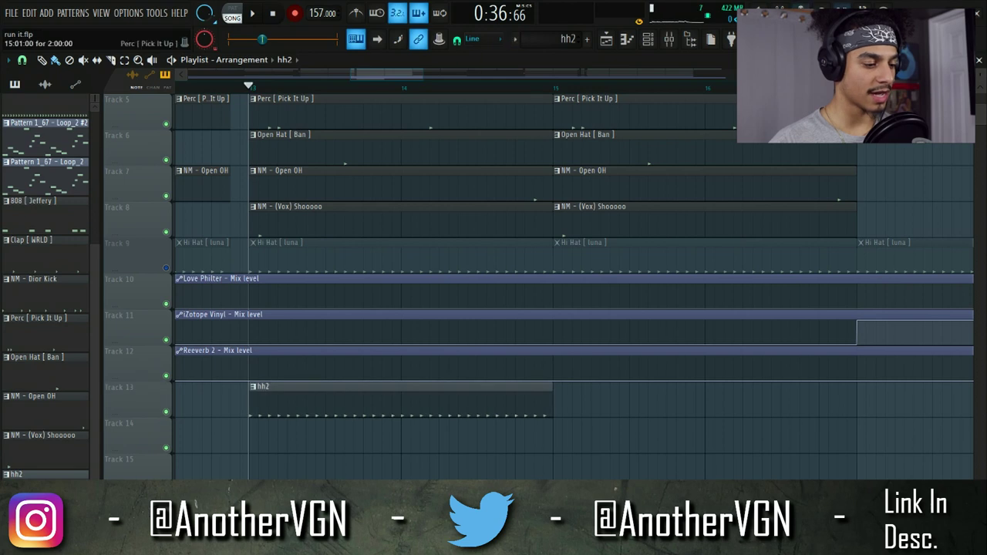
- Delete the Love Philter, iZotope Vinyl and Reeverb 2 mix level automation clips from Tracks 10 to 12
{"action": "left_click", "coordinate": [656, 281]}
{"action": "left_click_drag", "start_coordinate": [656, 281], "coordinate": [655, 347]}
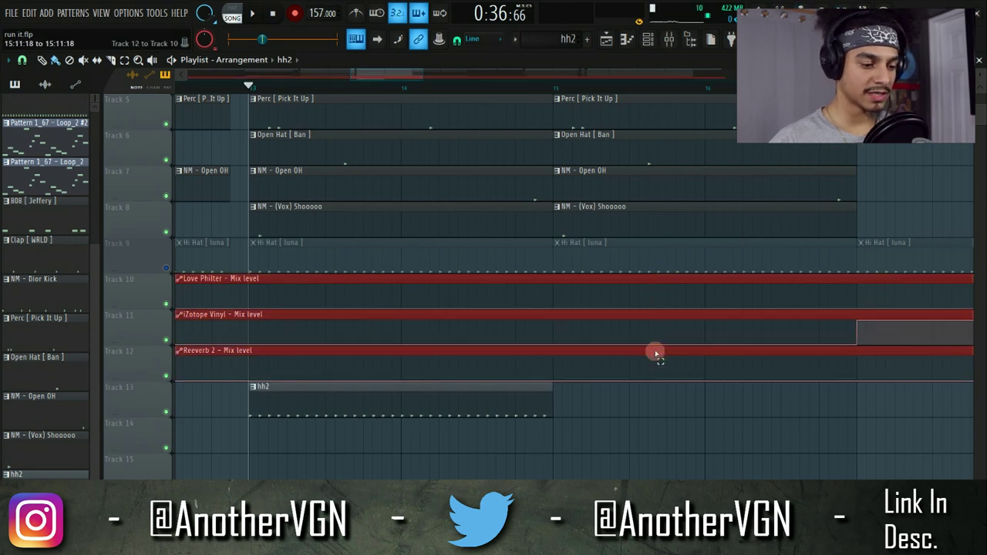
{"action": "left_click_drag", "start_coordinate": [647, 296], "coordinate": [641, 367]}
{"action": "key", "text": "Delete"}
- Move the hh2 clip up to Track 10 so it starts at bar 13, and deselect it
{"action": "scroll", "coordinate": [626, 364], "scroll_direction": "down", "scroll_amount": 2}
{"action": "left_click_drag", "start_coordinate": [502, 311], "coordinate": [482, 200]}
{"action": "scroll", "coordinate": [543, 276], "scroll_direction": "up", "scroll_amount": 2}
{"action": "scroll", "coordinate": [543, 276], "scroll_direction": "up", "scroll_amount": 5}
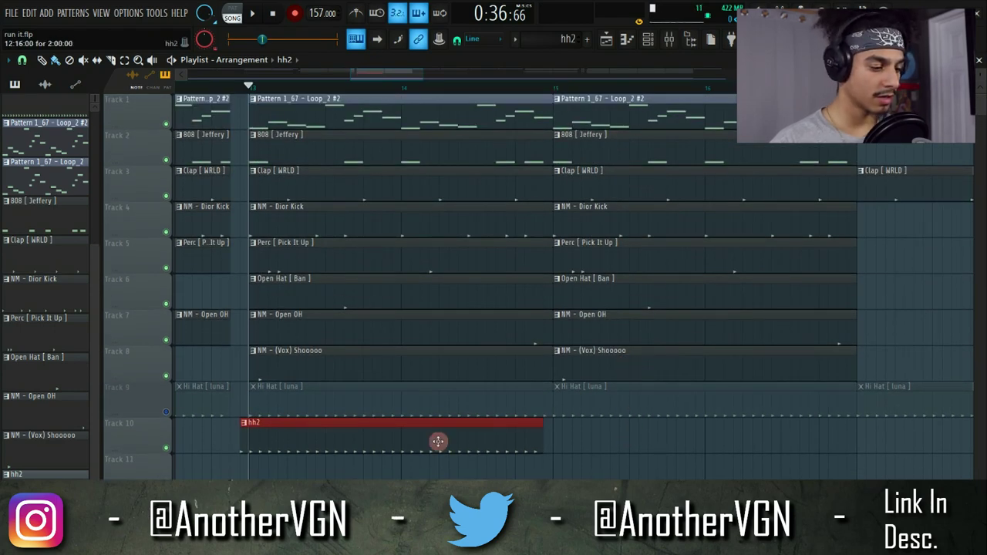
{"action": "left_click", "coordinate": [586, 452]}
- Play the beat from bar 13 with hh2, examining its Hi Hat [ Era ] and Hi Hat [ Chops ] steps in the channel rack
{"action": "key", "text": "space"}
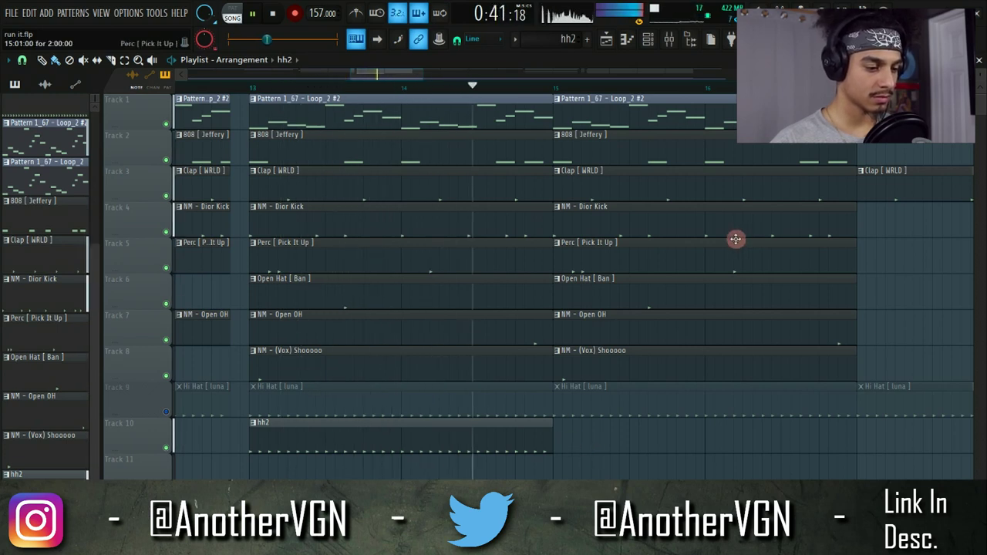
{"action": "key", "text": "space"}
{"action": "key", "text": "F6"}
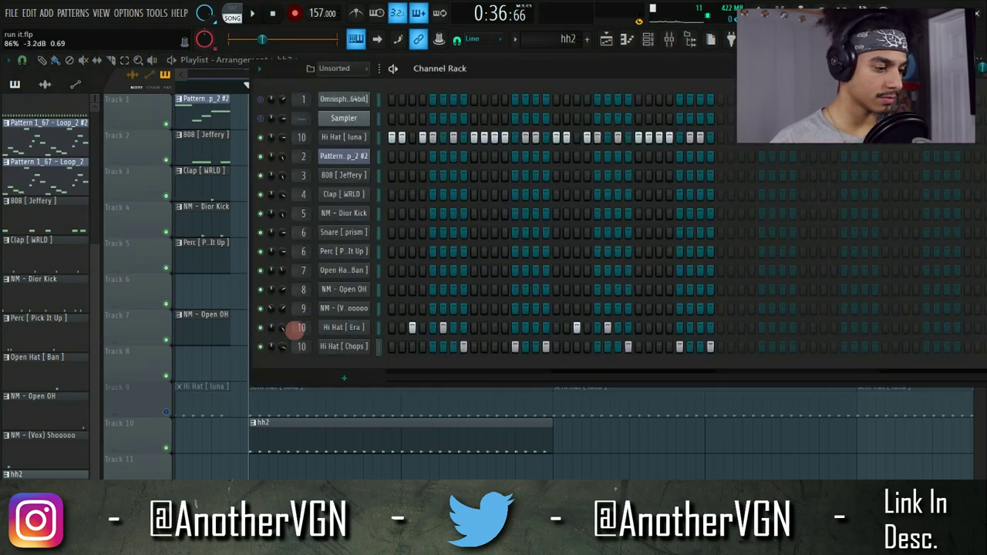
{"action": "key", "text": "space"}
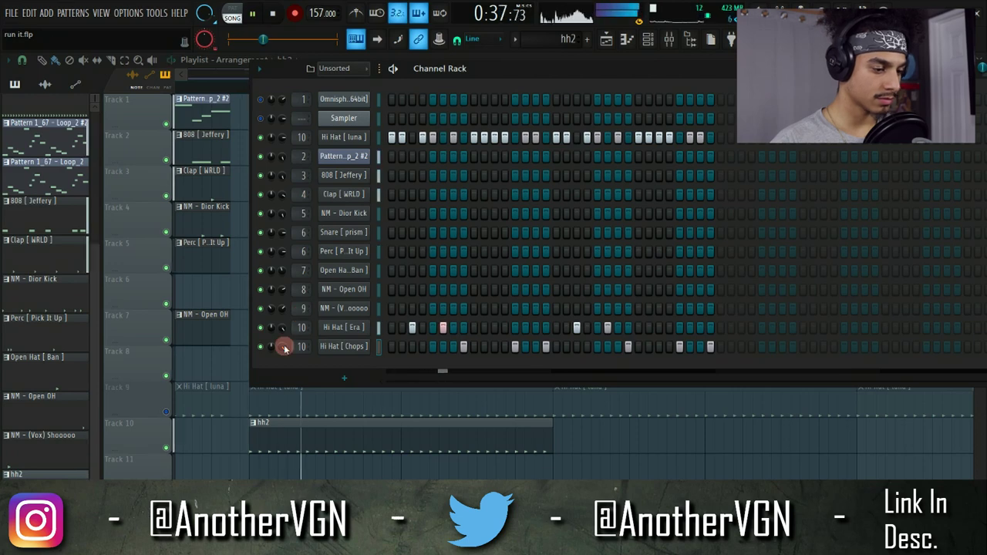
{"action": "key", "text": "F6"}
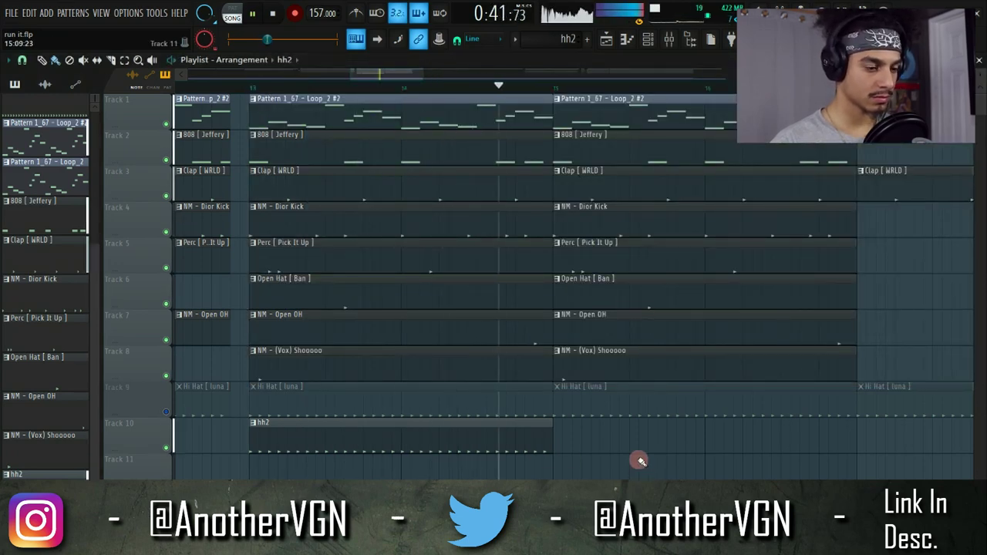
{"action": "key", "text": "space"}
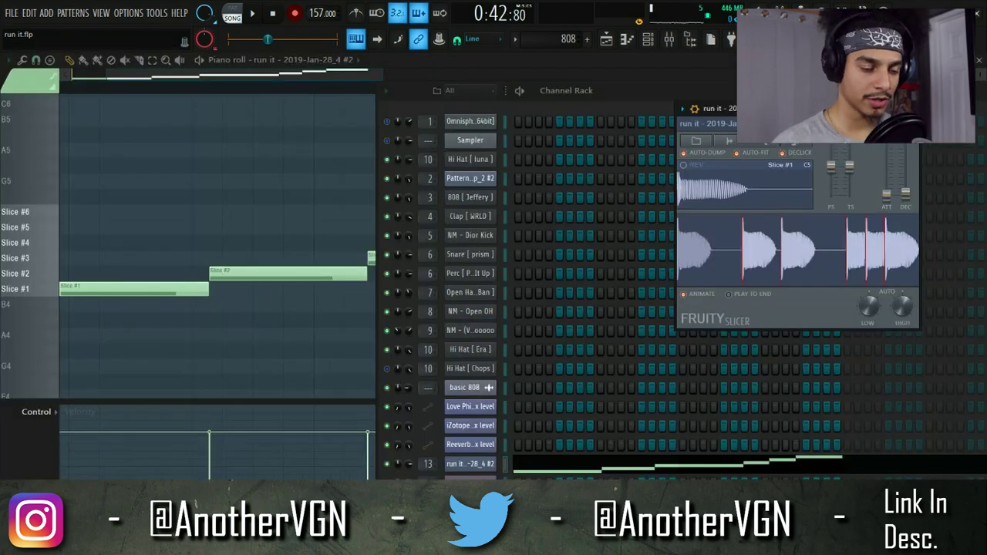
- Inspect Slice #2 and its reverse option for the run it - 2019-Jan-28_4 sample in Fruity Slicer, and close the slicer
{"action": "left_click_drag", "start_coordinate": [812, 98], "coordinate": [561, 98]}
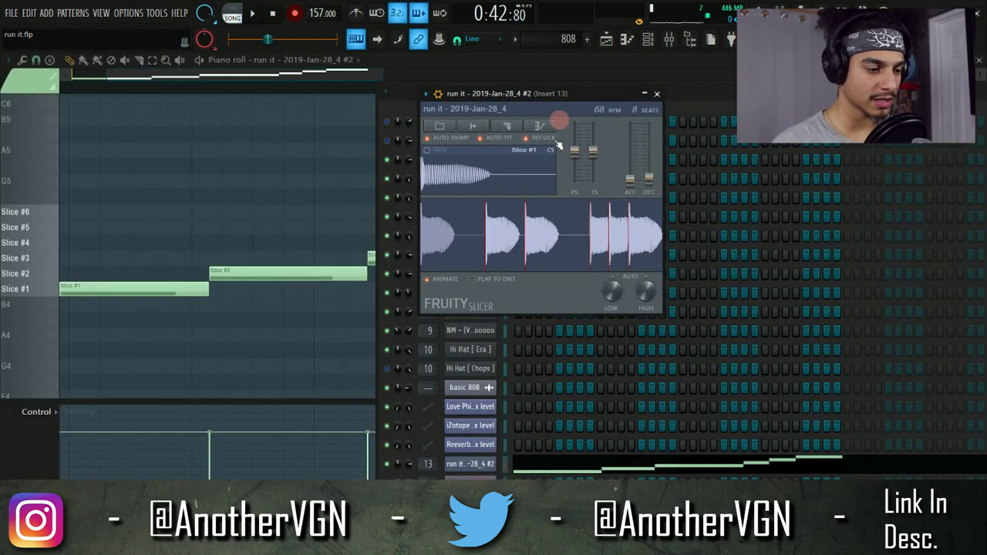
{"action": "left_click", "coordinate": [505, 236]}
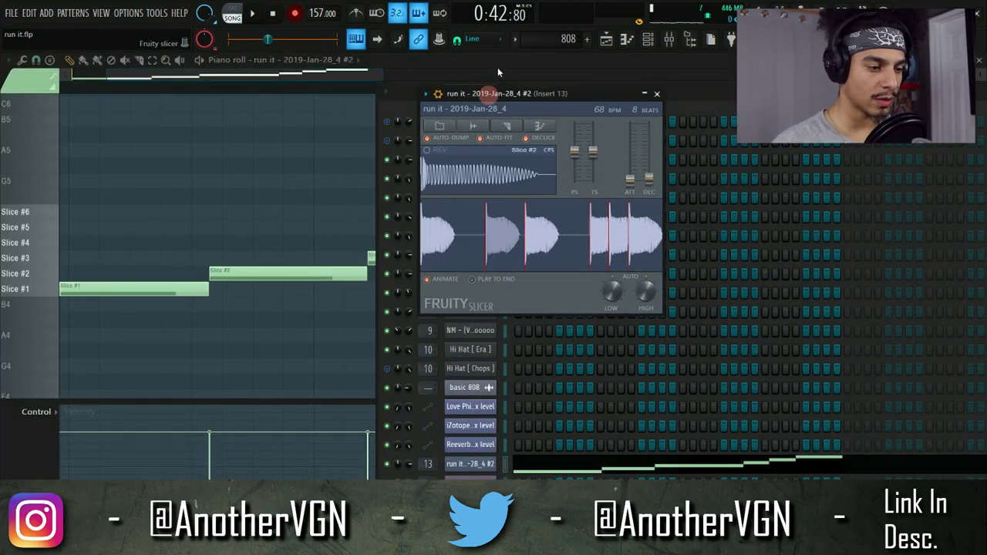
{"action": "left_click", "coordinate": [440, 152]}
{"action": "left_click", "coordinate": [658, 94]}
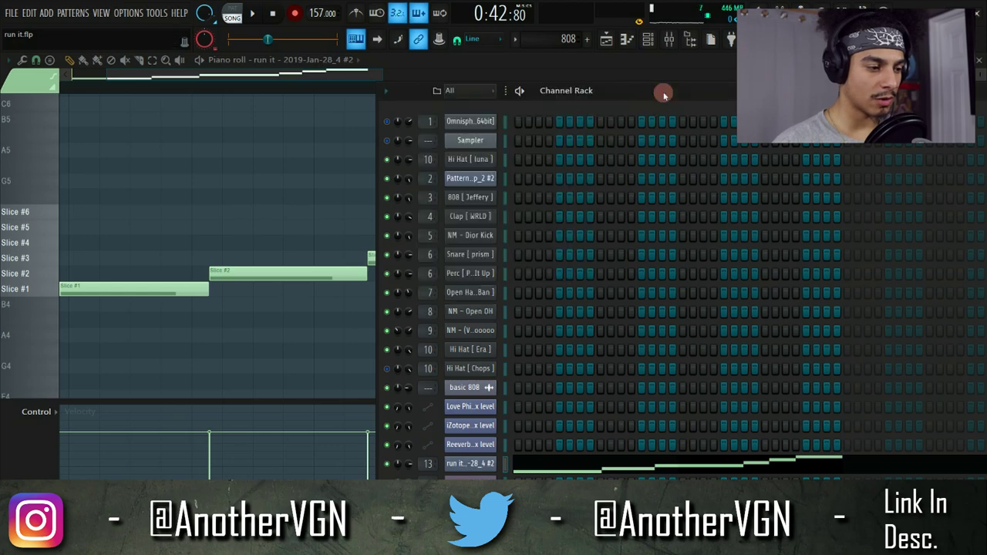
- Return to the playlist and play the sliced 808 pattern on Track 11 from bar 15 with the 808 [ Jeffery ] track muted
{"action": "key", "text": "F6"}
{"action": "key", "text": "space"}
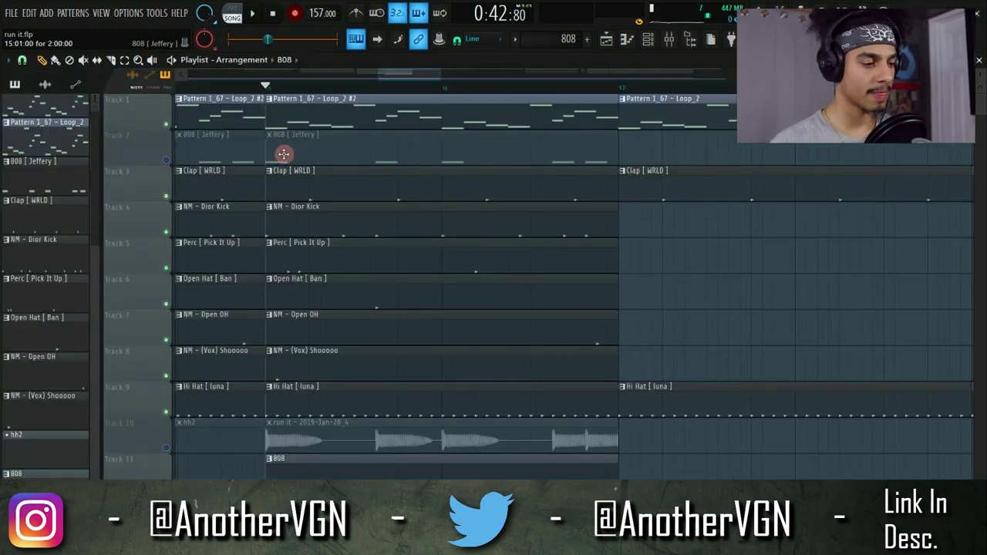
{"action": "key", "text": "space"}
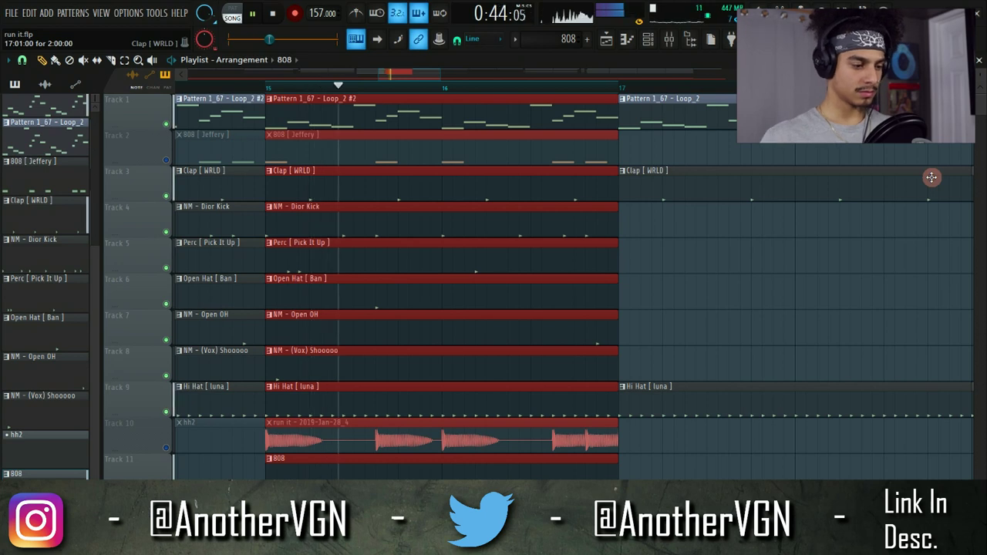